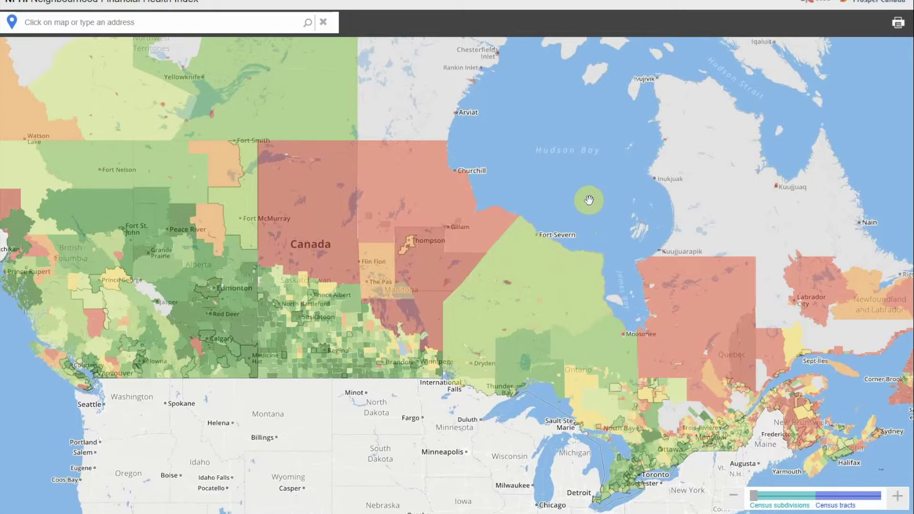
Zoom from the Canada-wide view into southern Ontario around Toronto.
{"action": "mouse_move", "coordinate": [649, 442]}
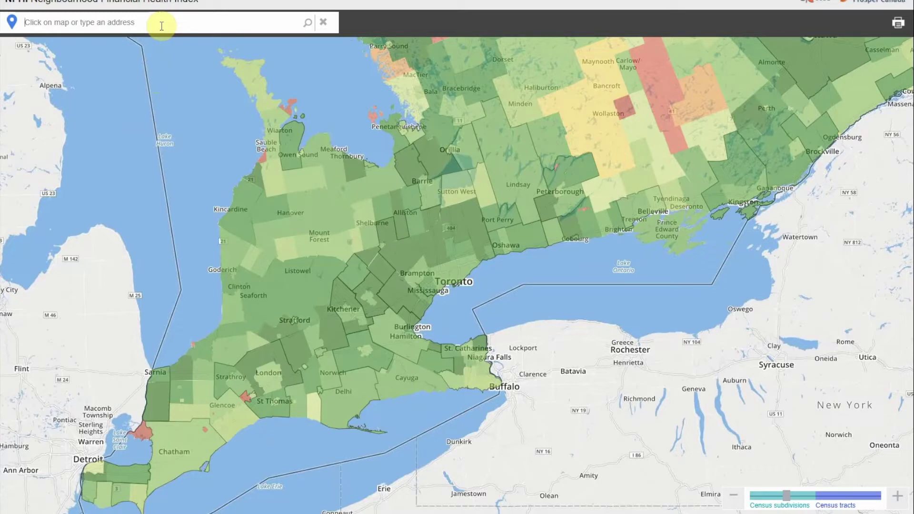
Replace the typed street address with 'Toronto' and choose 'Toronto, ON, Canada'.
{"action": "type", "text": "1 Yonge st"}
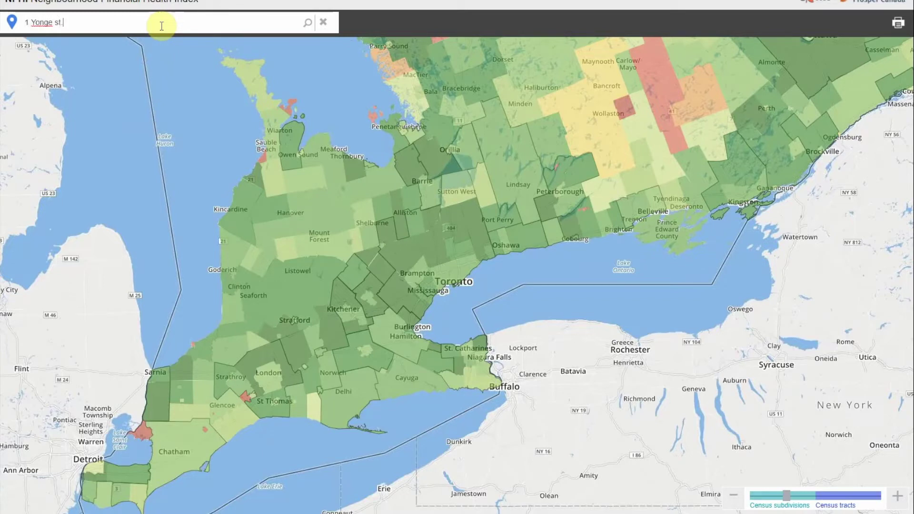
{"action": "key", "text": "ctrl+shift+Left"}
{"action": "key", "text": "ctrl+shift+Left"}
{"action": "key", "text": "ctrl+shift+Left"}
{"action": "type", "text": "Toronto"}
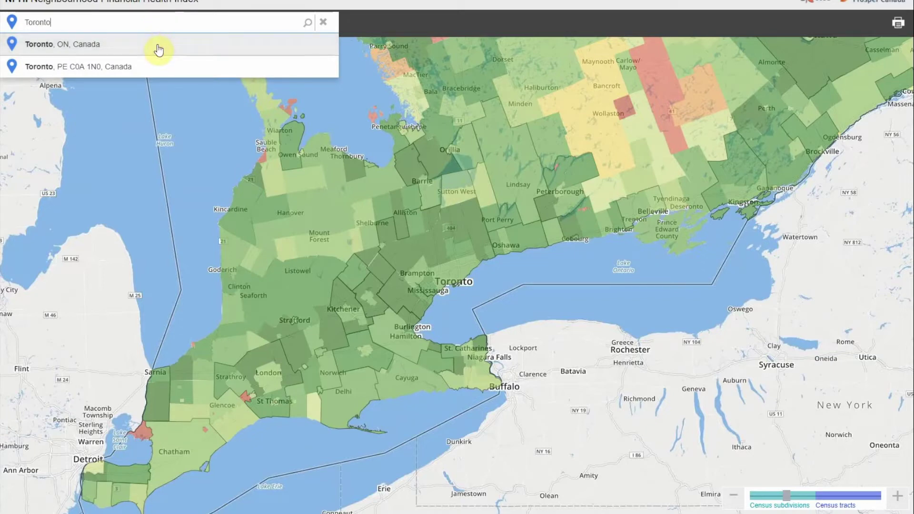
{"action": "left_click", "coordinate": [159, 49]}
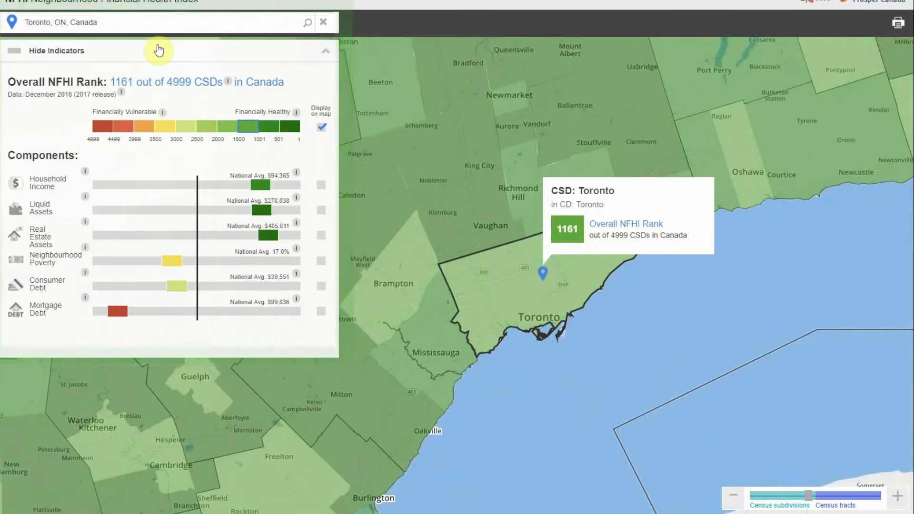
{"action": "mouse_move", "coordinate": [383, 86]}
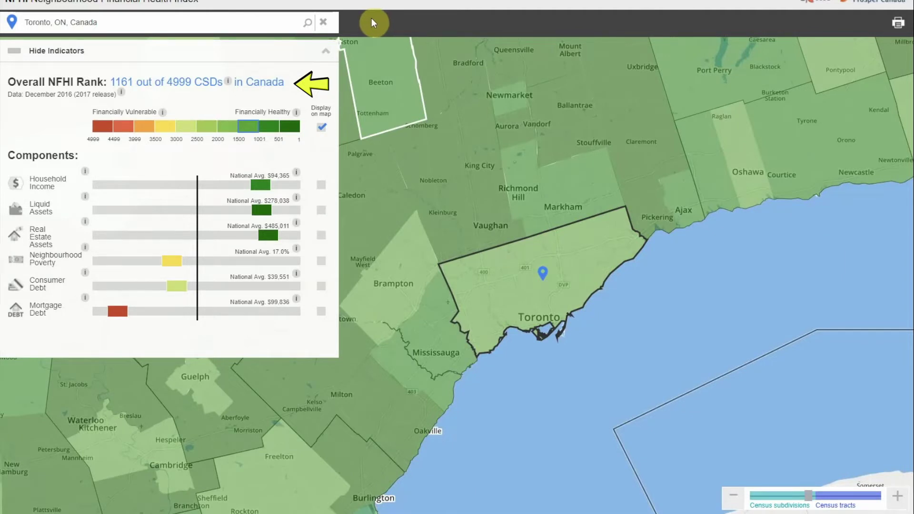
{"action": "mouse_move", "coordinate": [571, 304]}
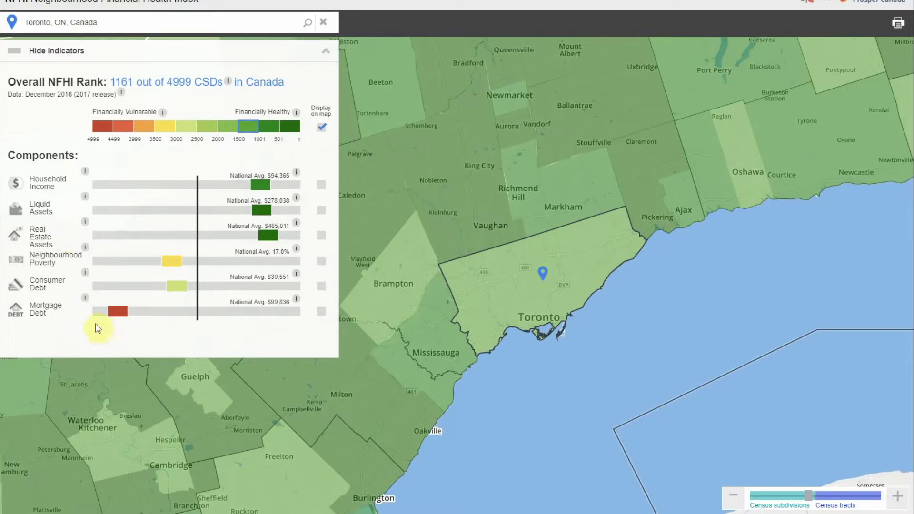
Colour the map by Neighbourhood Poverty, then Consumer Debt, then Mortgage Debt.
{"action": "mouse_move", "coordinate": [86, 300]}
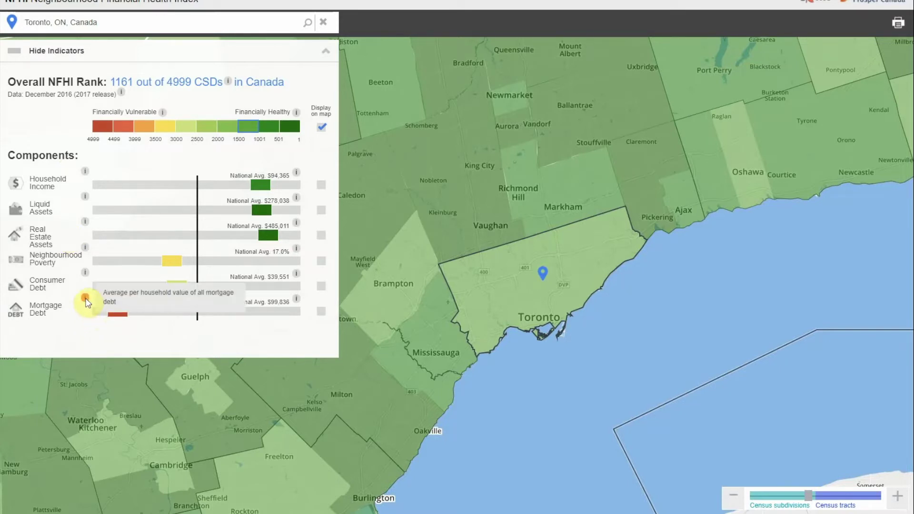
{"action": "mouse_move", "coordinate": [86, 273]}
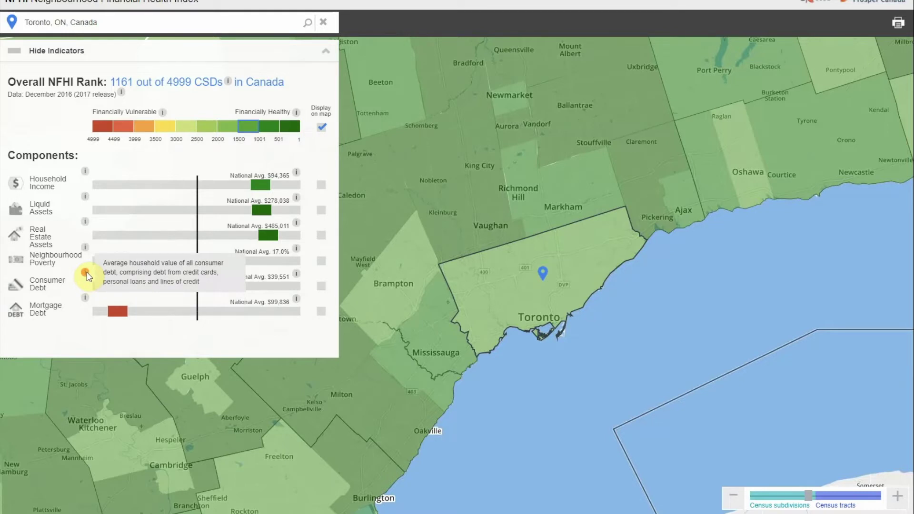
{"action": "mouse_move", "coordinate": [86, 248]}
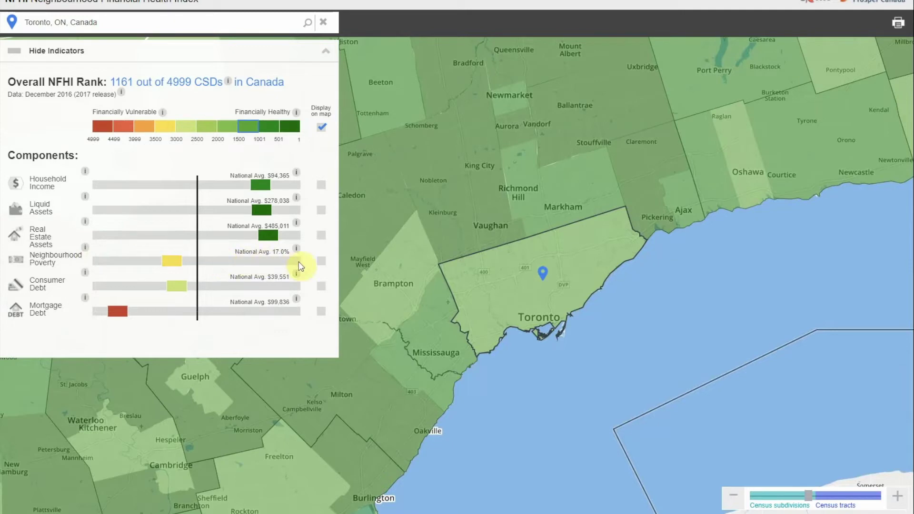
{"action": "left_click", "coordinate": [322, 262]}
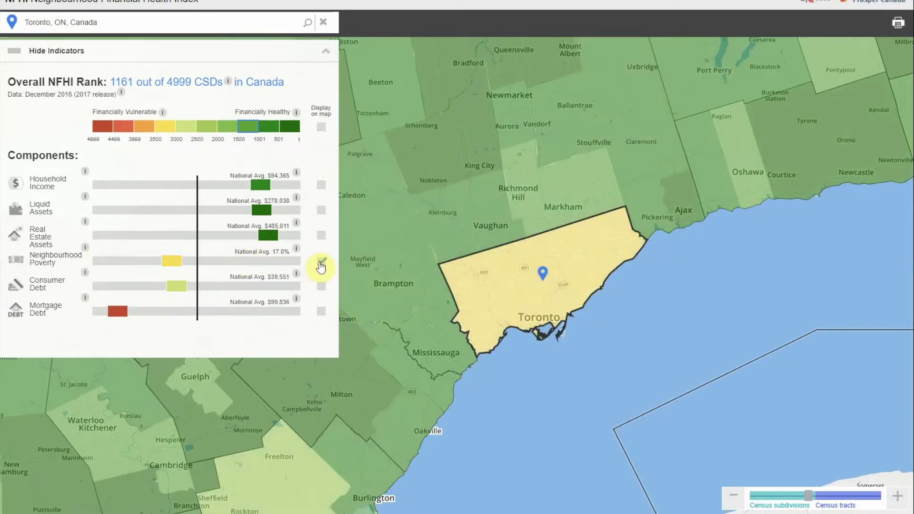
{"action": "left_click", "coordinate": [320, 287]}
{"action": "left_click", "coordinate": [321, 312]}
Map Real Estate Assets, Liquid Assets and Household Income, then restore overall NFHI and hide indicators.
{"action": "left_click", "coordinate": [322, 240]}
{"action": "left_click", "coordinate": [322, 211]}
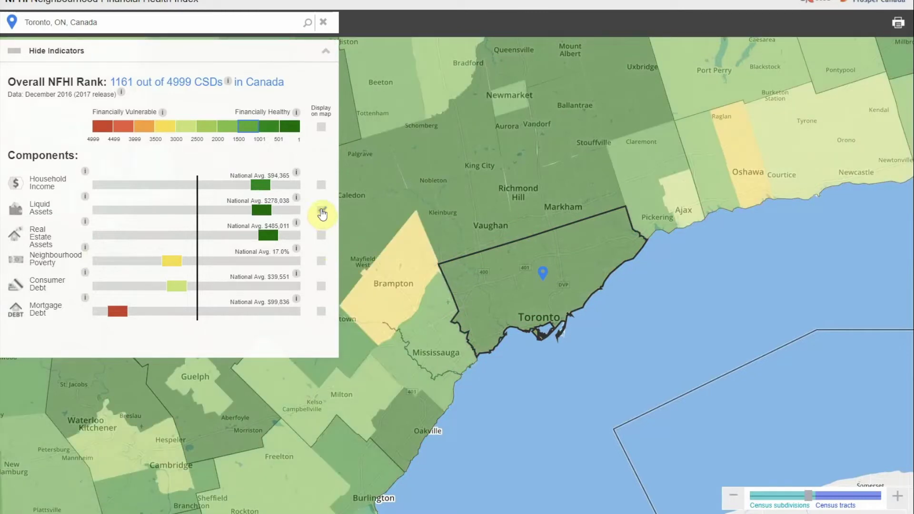
{"action": "left_click", "coordinate": [322, 186]}
{"action": "left_click", "coordinate": [322, 127]}
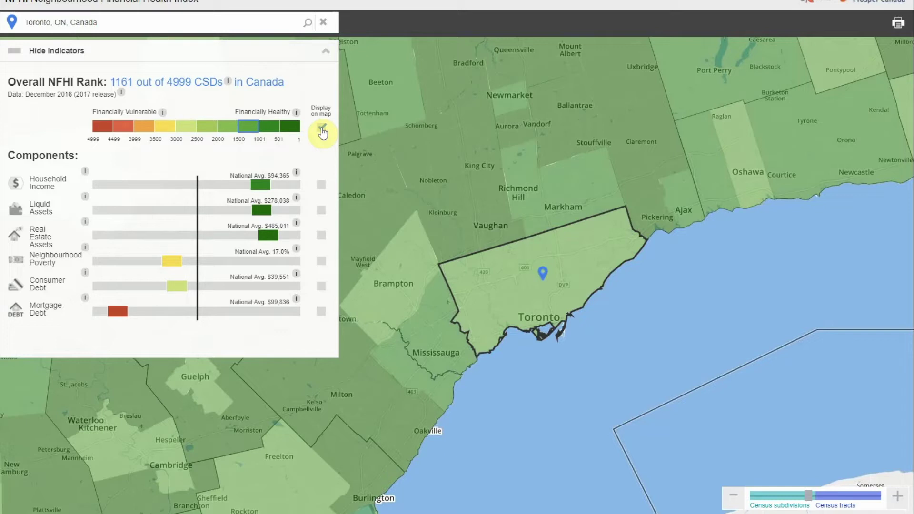
{"action": "left_click", "coordinate": [326, 54]}
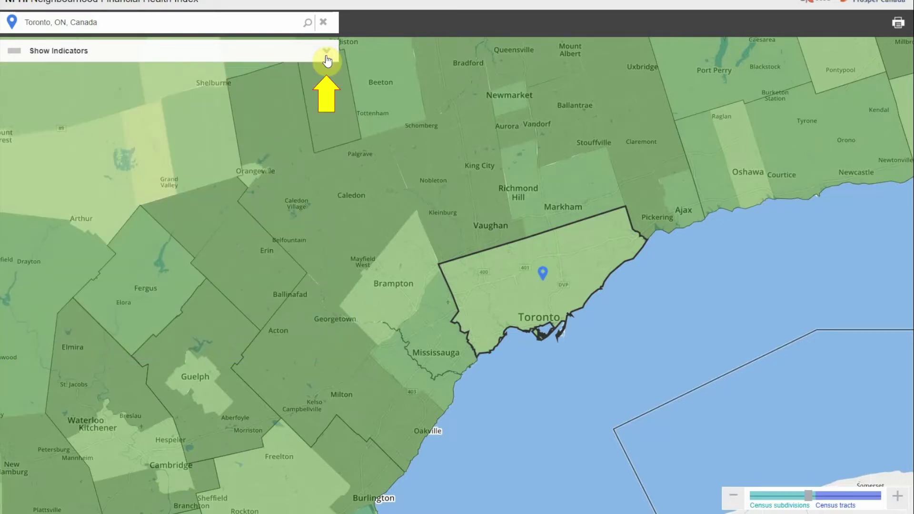
Pan the map down and right to centre Toronto and its neighbouring municipalities.
{"action": "mouse_move", "coordinate": [385, 270]}
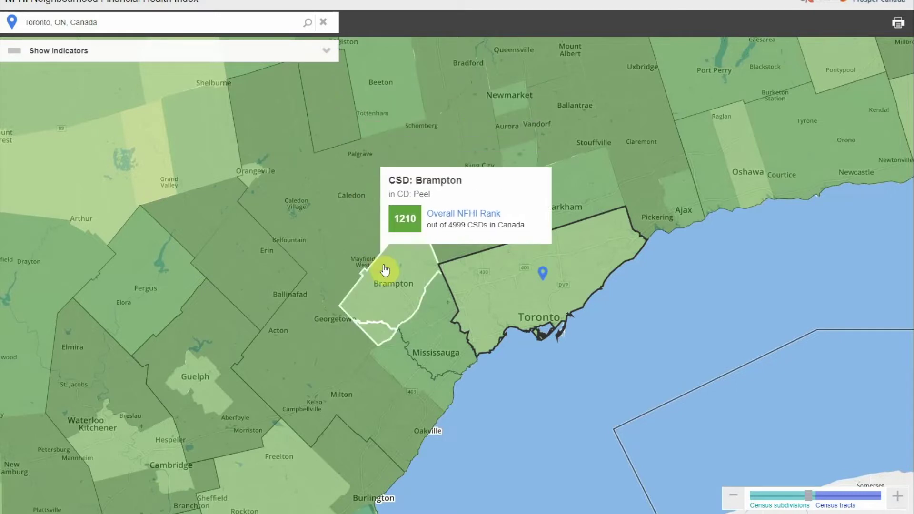
{"action": "left_click_drag", "start_coordinate": [399, 313], "coordinate": [434, 343]}
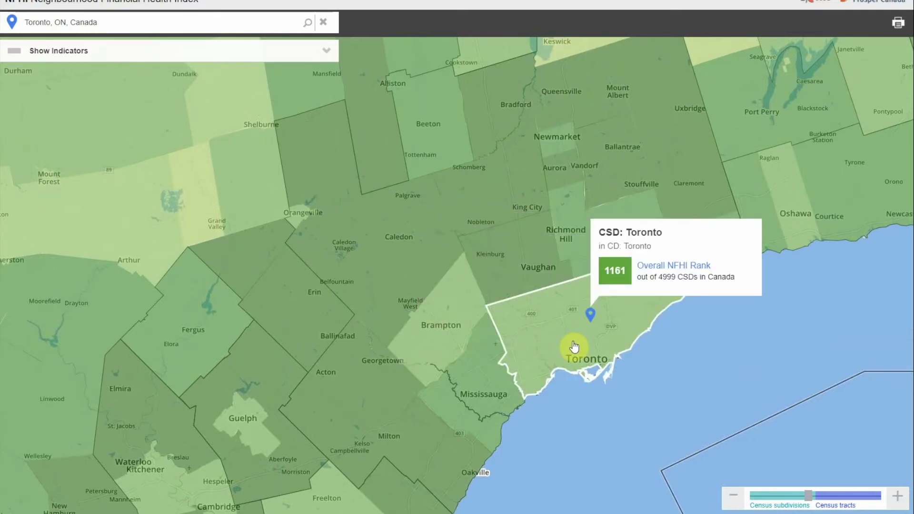
Zoom into census-tract level over the Greater Toronto Area, checking tracts and panning left.
{"action": "scroll", "coordinate": [574, 346], "scroll_direction": "up", "scroll_amount": 1}
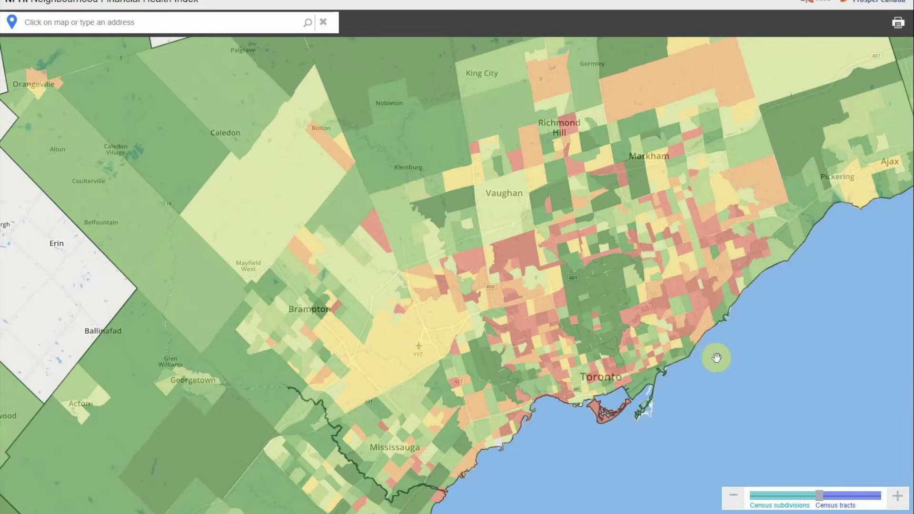
{"action": "mouse_move", "coordinate": [690, 310]}
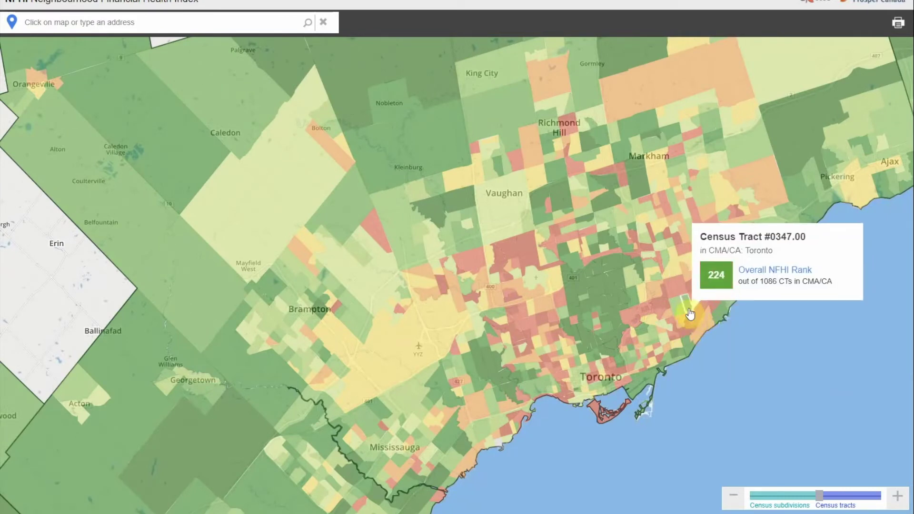
{"action": "mouse_move", "coordinate": [664, 327]}
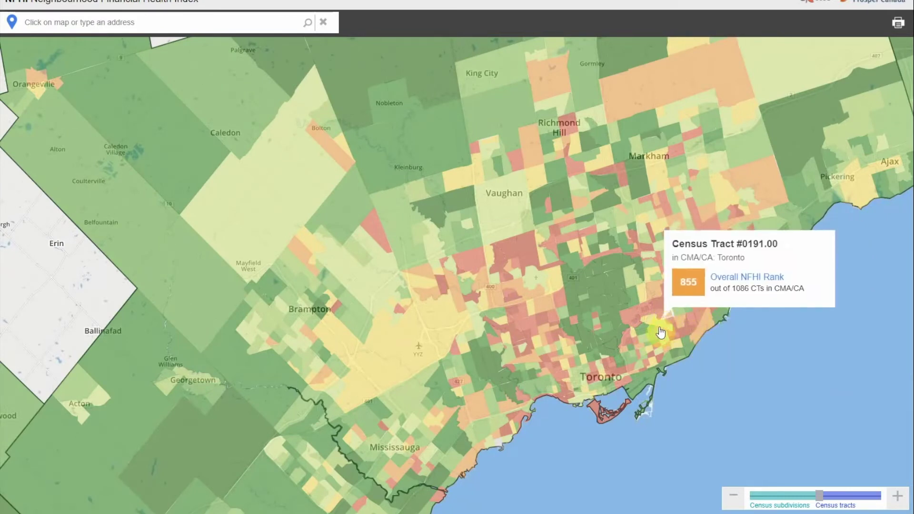
{"action": "mouse_move", "coordinate": [637, 391]}
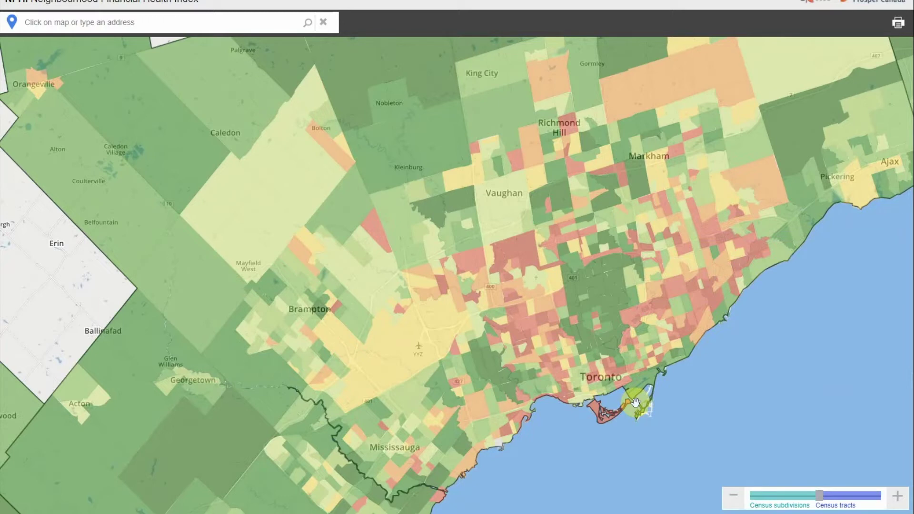
{"action": "left_click_drag", "start_coordinate": [758, 353], "coordinate": [633, 353]}
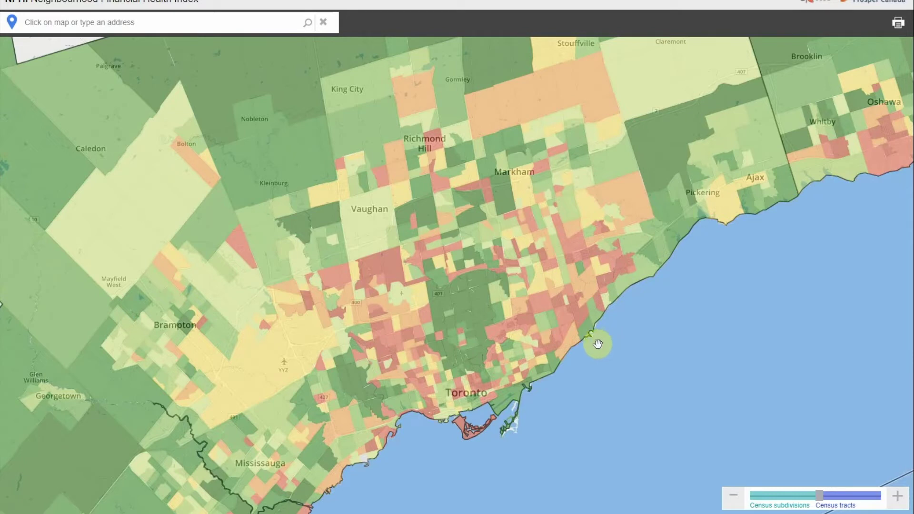
Show the shoreline census tract's rank and pan the map around downtown Toronto.
{"action": "left_click", "coordinate": [574, 340]}
{"action": "left_click_drag", "start_coordinate": [638, 370], "coordinate": [717, 306]}
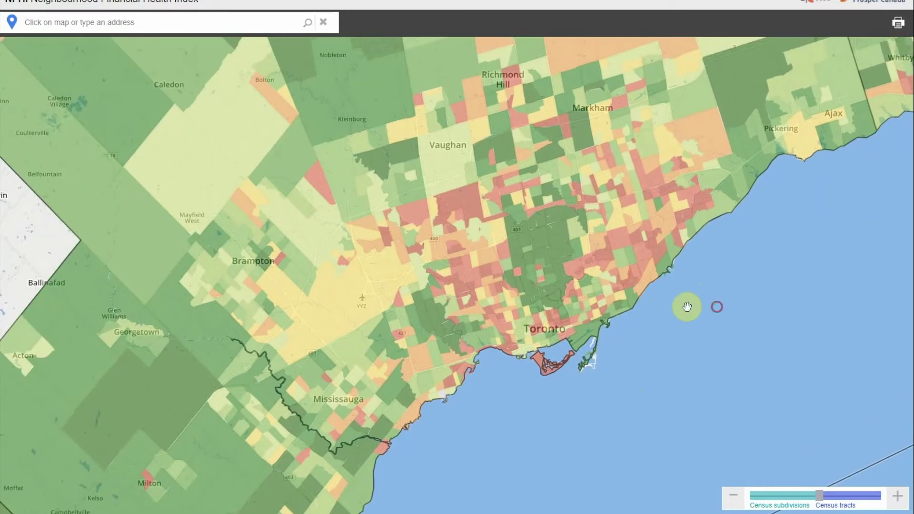
{"action": "mouse_move", "coordinate": [508, 271]}
{"action": "left_click_drag", "start_coordinate": [438, 288], "coordinate": [410, 340]}
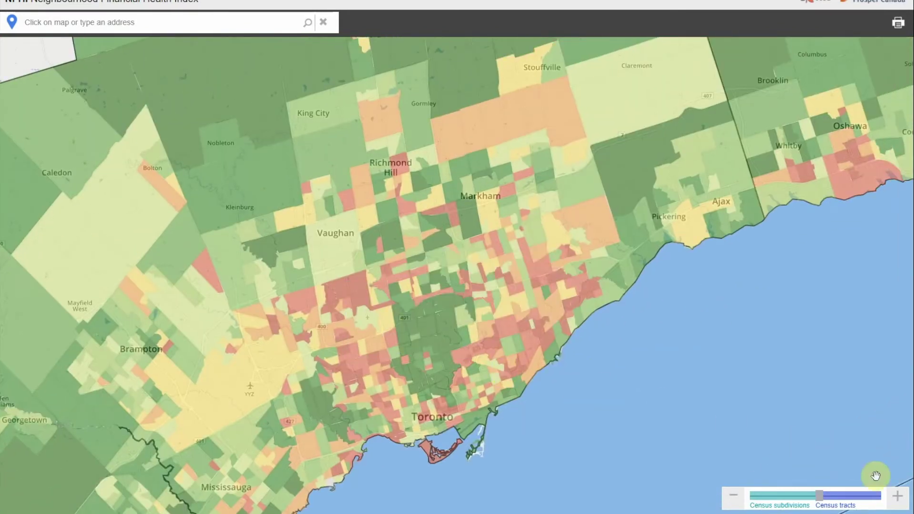
Zoom in two levels toward Markham and North York, then back out two levels.
{"action": "left_click", "coordinate": [898, 497]}
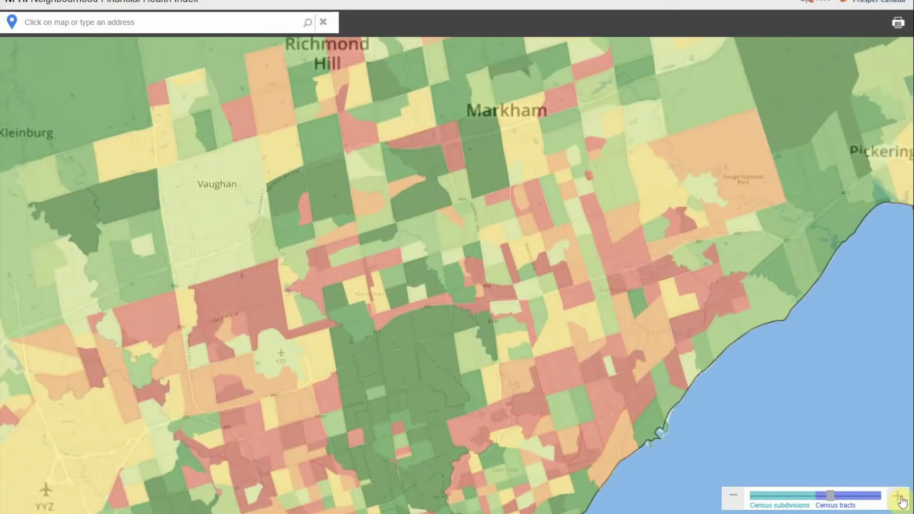
{"action": "left_click", "coordinate": [898, 497]}
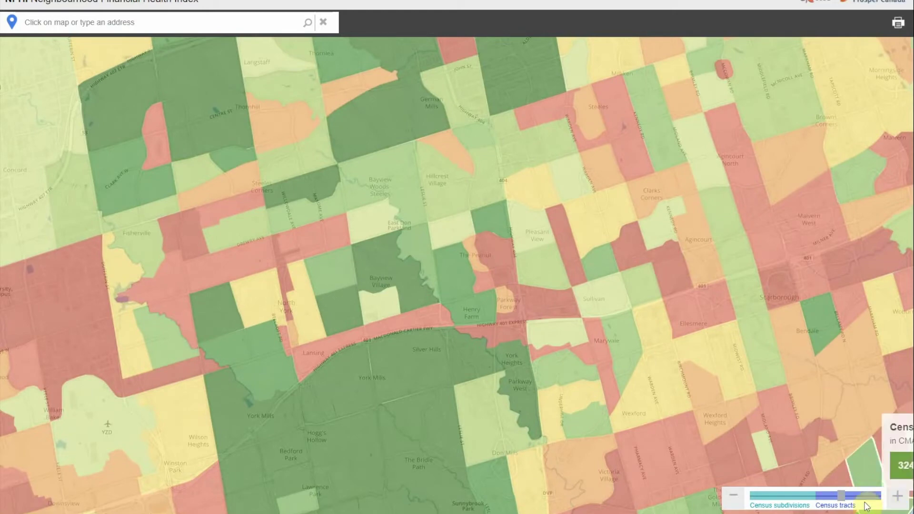
{"action": "left_click", "coordinate": [736, 496]}
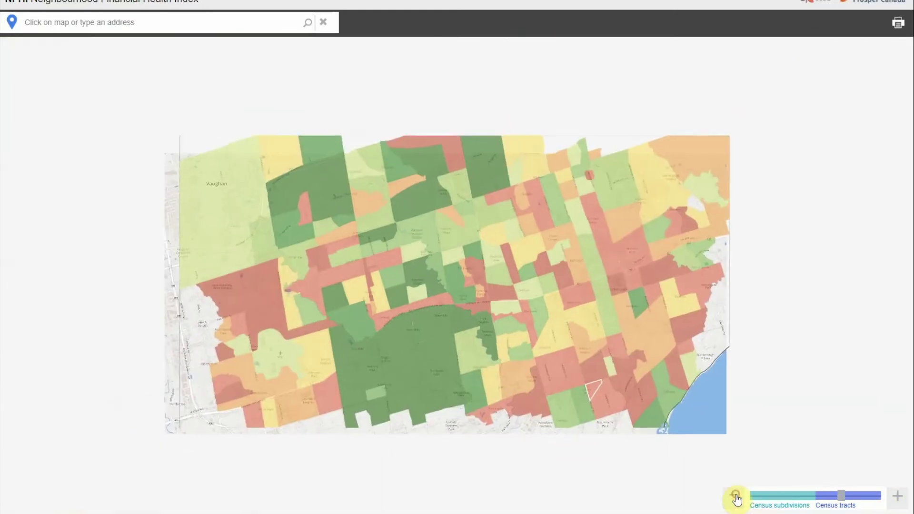
{"action": "left_click", "coordinate": [736, 496]}
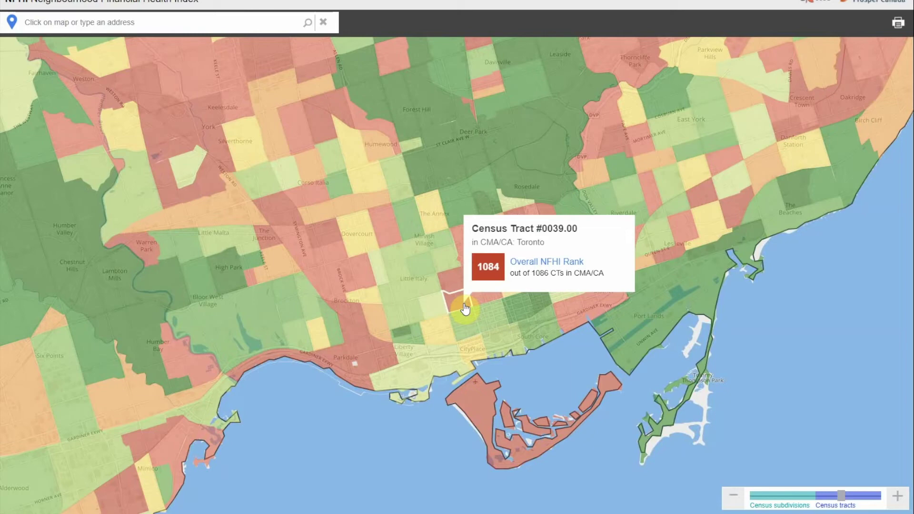
Zoom into Census Tract #0039.00 near Alexandra Park and show its six component indicators.
{"action": "scroll", "coordinate": [465, 310], "scroll_direction": "up", "scroll_amount": 5}
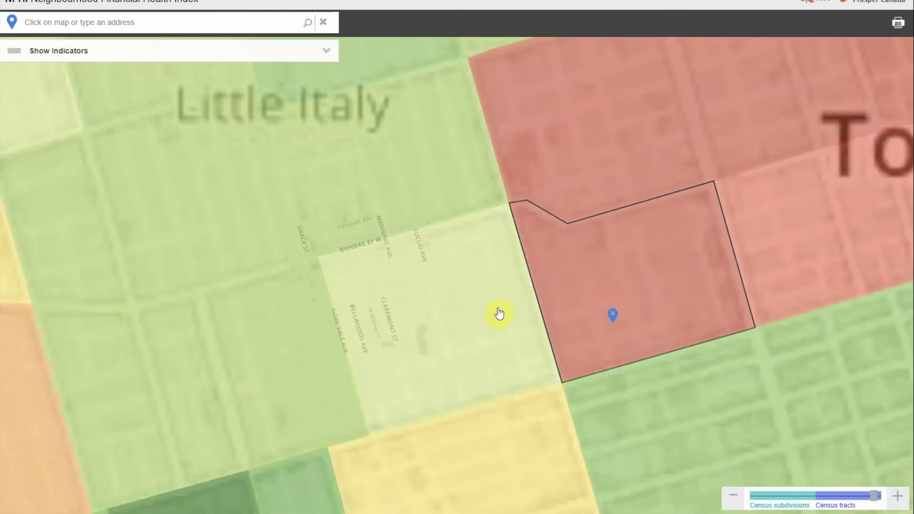
{"action": "left_click", "coordinate": [323, 53]}
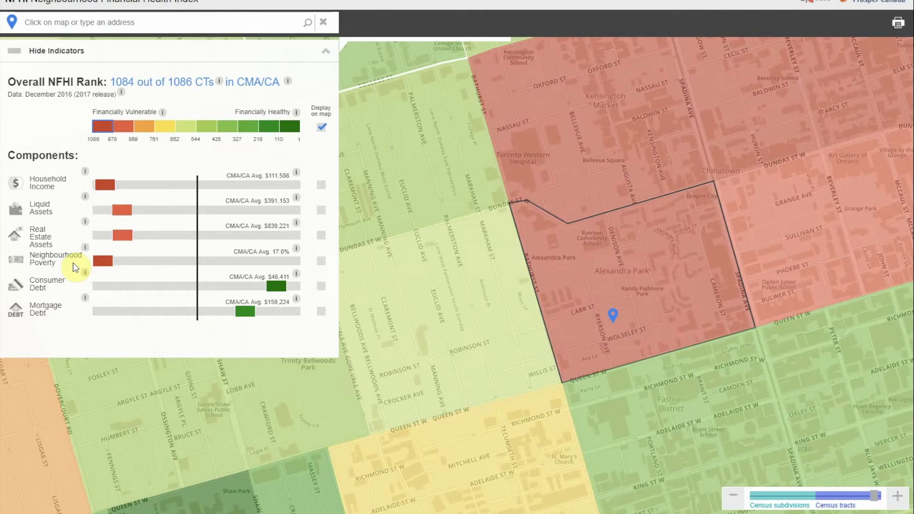
Search 'Calgary' and jump to Calgary, AB, ranked 348 of 4999 CSDs.
{"action": "left_click", "coordinate": [262, 25]}
{"action": "type", "text": "Calgary"}
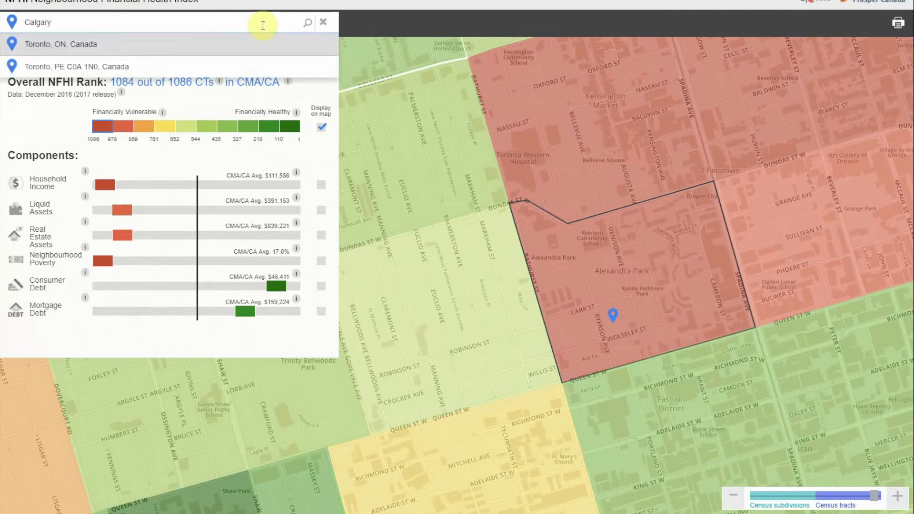
{"action": "left_click", "coordinate": [147, 45]}
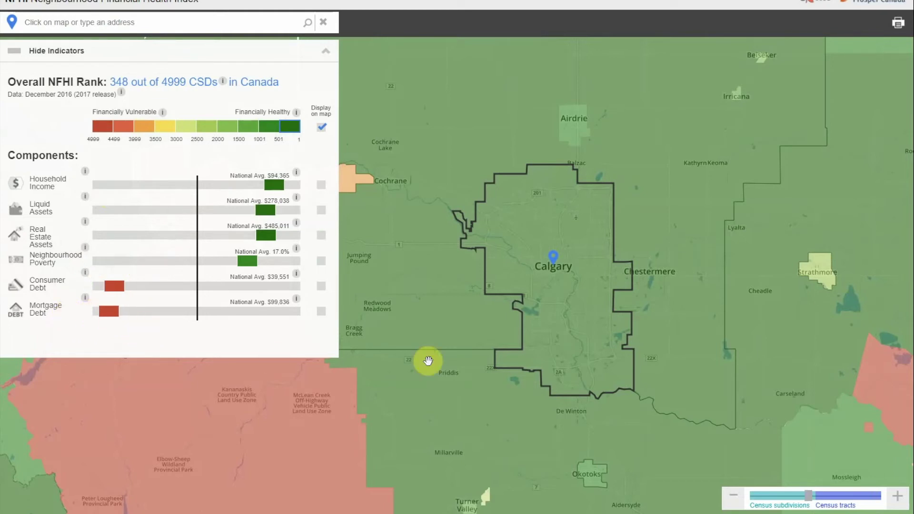
Zoom into Calgary and pan the map, reading several census tracts' rank popups.
{"action": "mouse_move", "coordinate": [557, 322]}
{"action": "scroll", "coordinate": [564, 307], "scroll_direction": "up", "scroll_amount": 1}
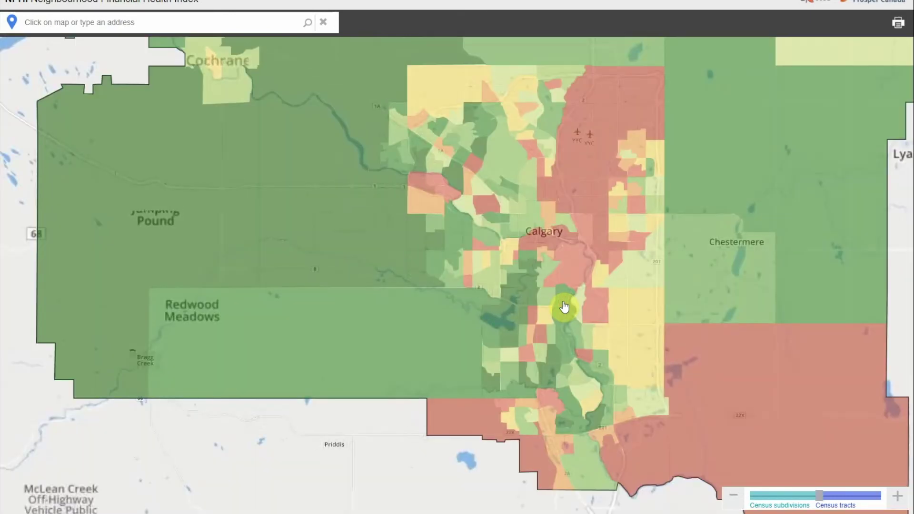
{"action": "mouse_move", "coordinate": [616, 288]}
{"action": "left_click_drag", "start_coordinate": [654, 290], "coordinate": [599, 320]}
{"action": "mouse_move", "coordinate": [530, 286]}
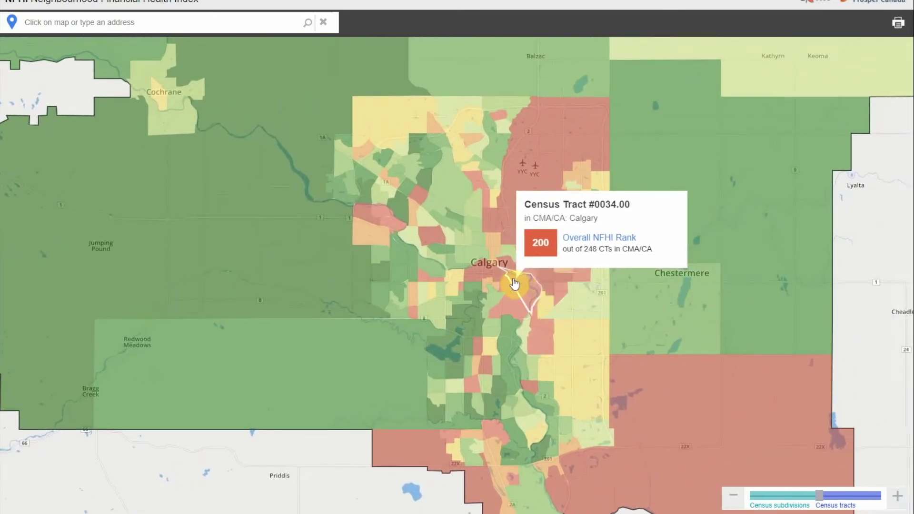
{"action": "mouse_move", "coordinate": [481, 274]}
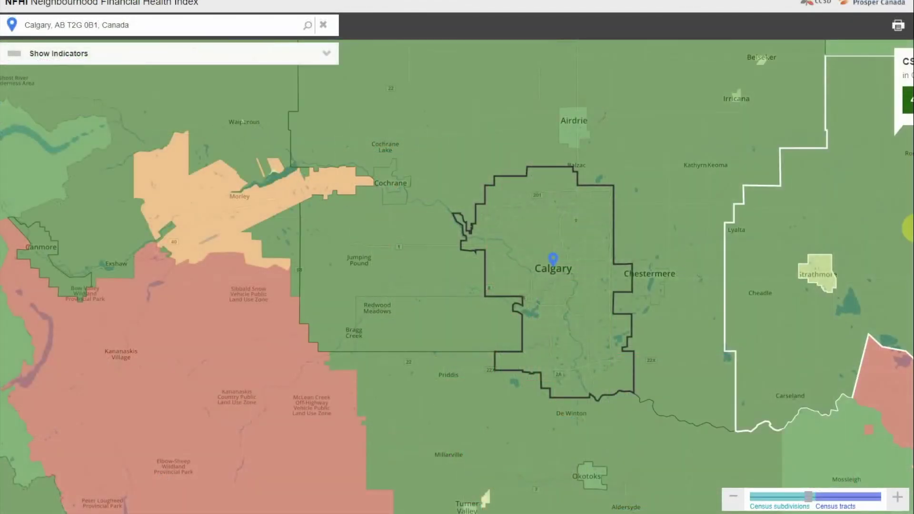
{"action": "mouse_move", "coordinate": [879, 181]}
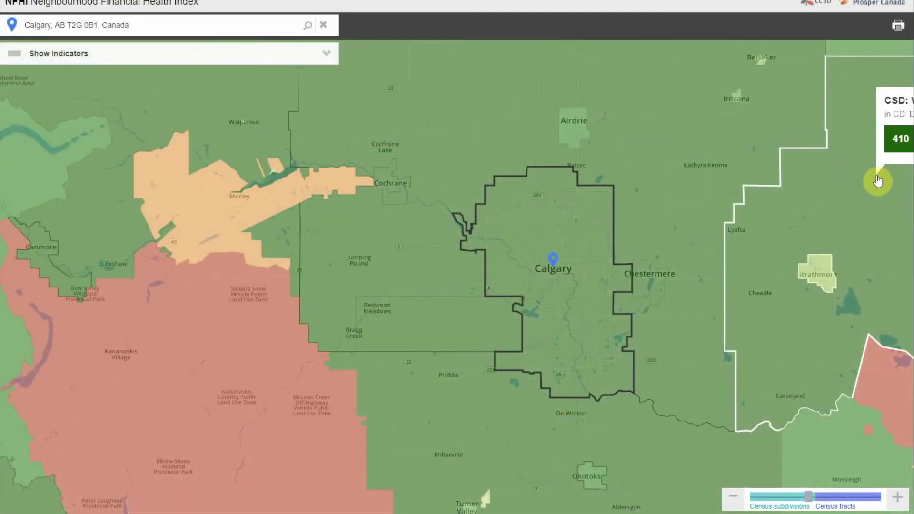
{"action": "mouse_move", "coordinate": [598, 279]}
Zoom closer around Elbow Park's Census Tract #0028.00, ranked 2 of 248 CTs.
{"action": "scroll", "coordinate": [586, 280], "scroll_direction": "up", "scroll_amount": 1}
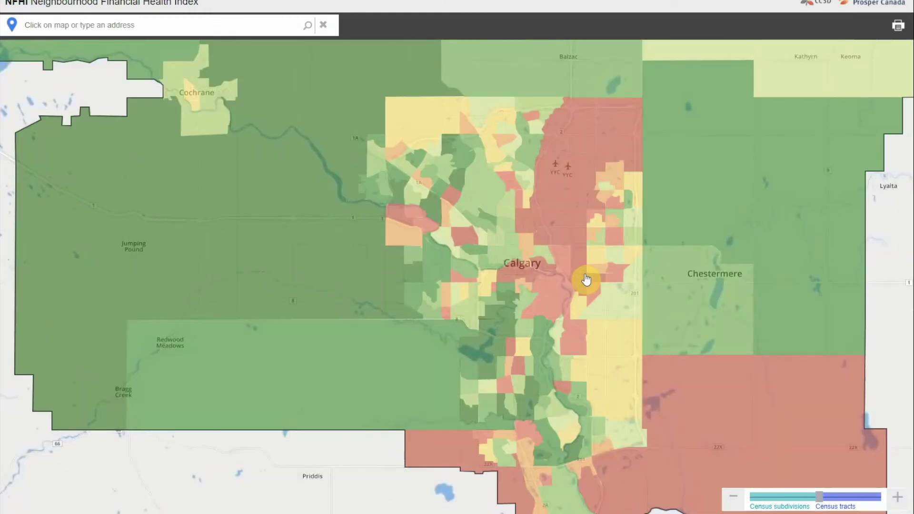
{"action": "scroll", "coordinate": [568, 275], "scroll_direction": "up", "scroll_amount": 1}
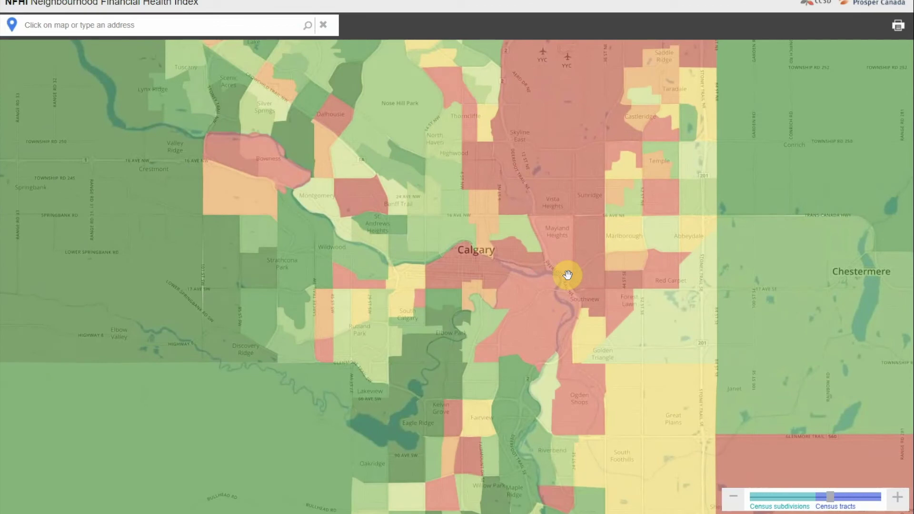
{"action": "mouse_move", "coordinate": [449, 317]}
{"action": "scroll", "coordinate": [449, 316], "scroll_direction": "up", "scroll_amount": 1}
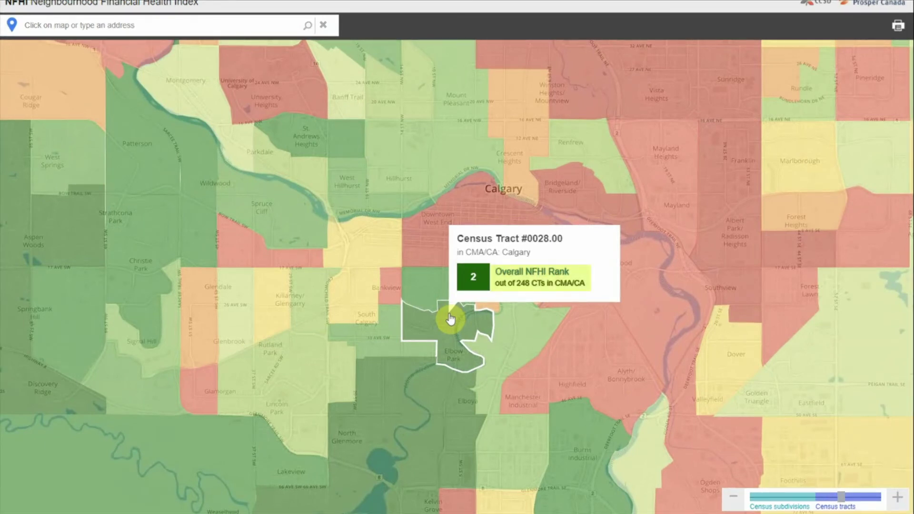
{"action": "scroll", "coordinate": [455, 318], "scroll_direction": "down", "scroll_amount": 1}
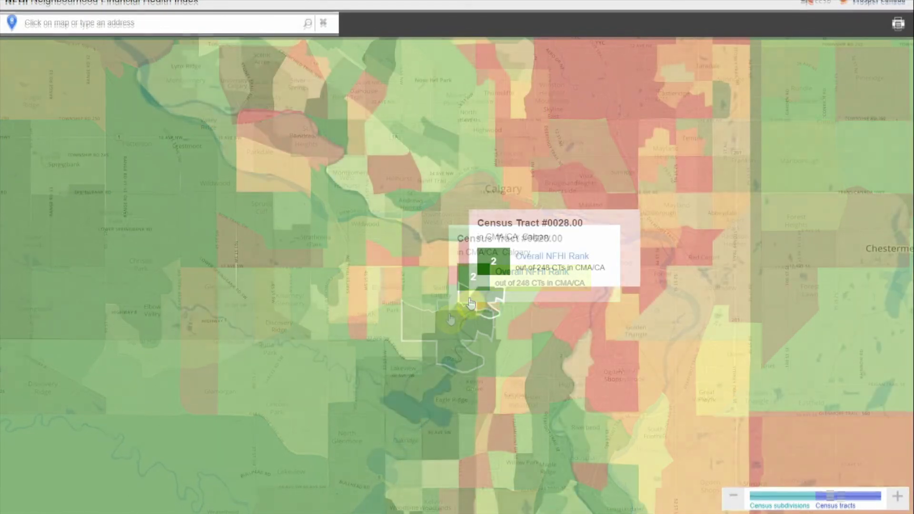
Show the Elbow Park tract's indicators, check Consumer Debt info, and close the neighbouring popup.
{"action": "left_click", "coordinate": [494, 300]}
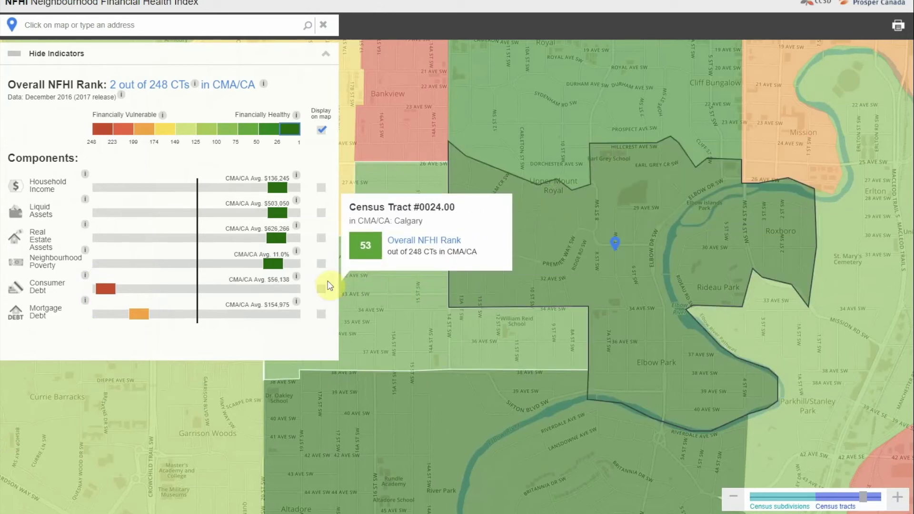
{"action": "mouse_move", "coordinate": [300, 278]}
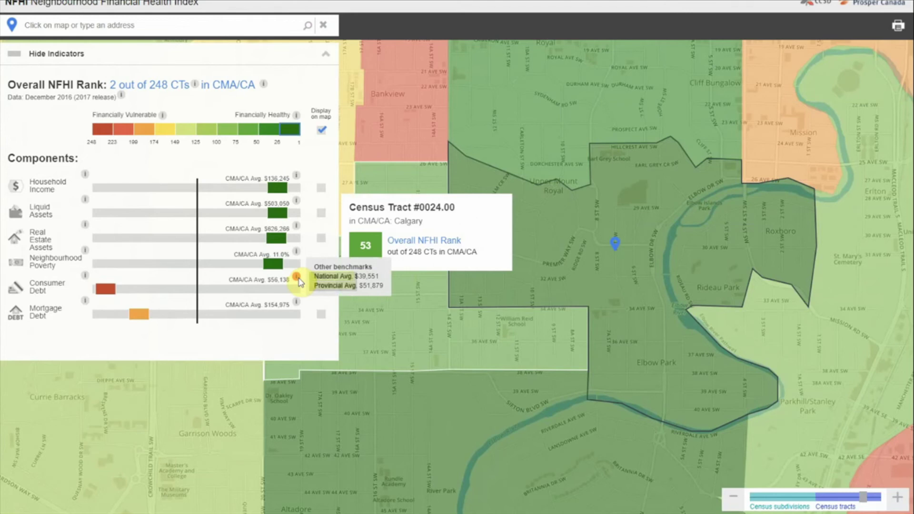
{"action": "left_click", "coordinate": [297, 278]}
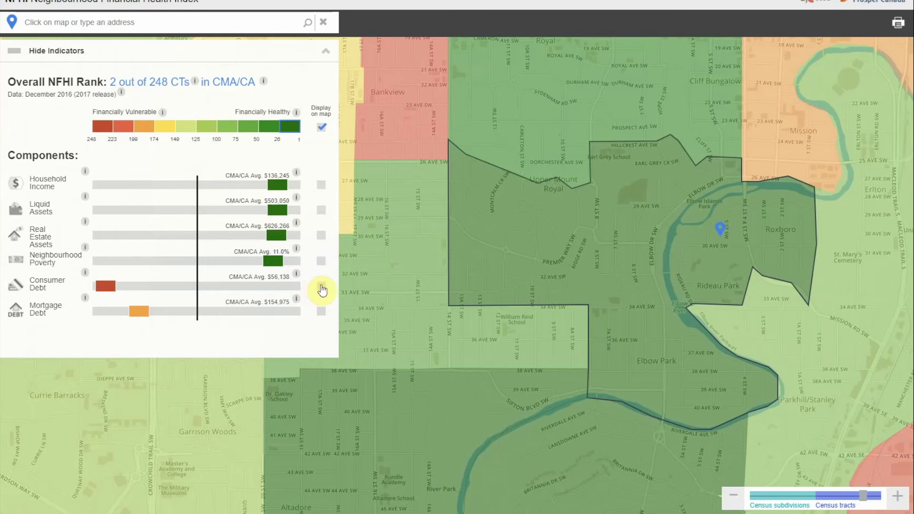
Colour Calgary's tracts by Consumer Debt and zoom out to see the whole city.
{"action": "left_click", "coordinate": [322, 286]}
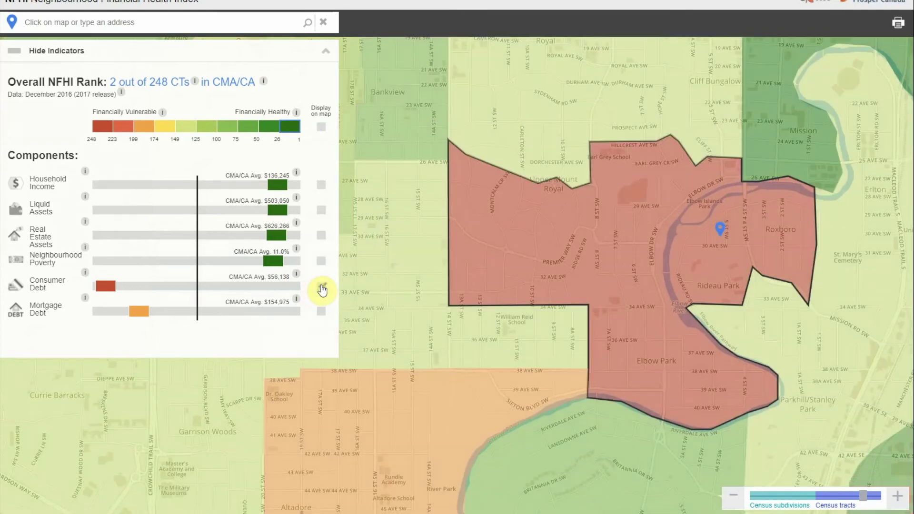
{"action": "left_click", "coordinate": [736, 500]}
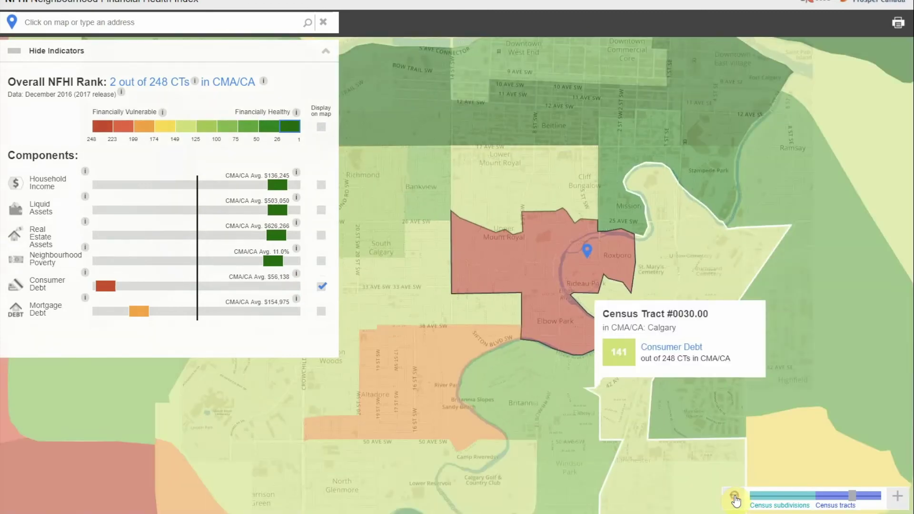
{"action": "left_click", "coordinate": [736, 500]}
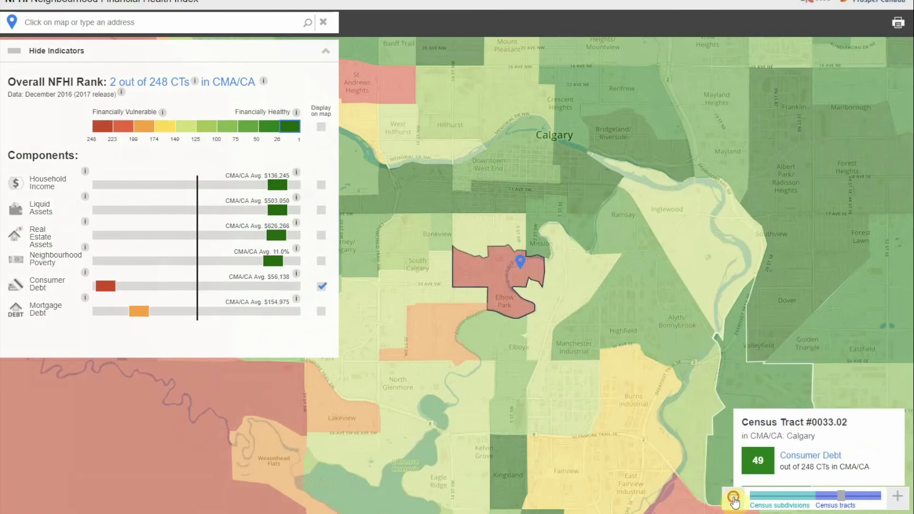
{"action": "left_click", "coordinate": [732, 494]}
{"action": "left_click", "coordinate": [733, 496]}
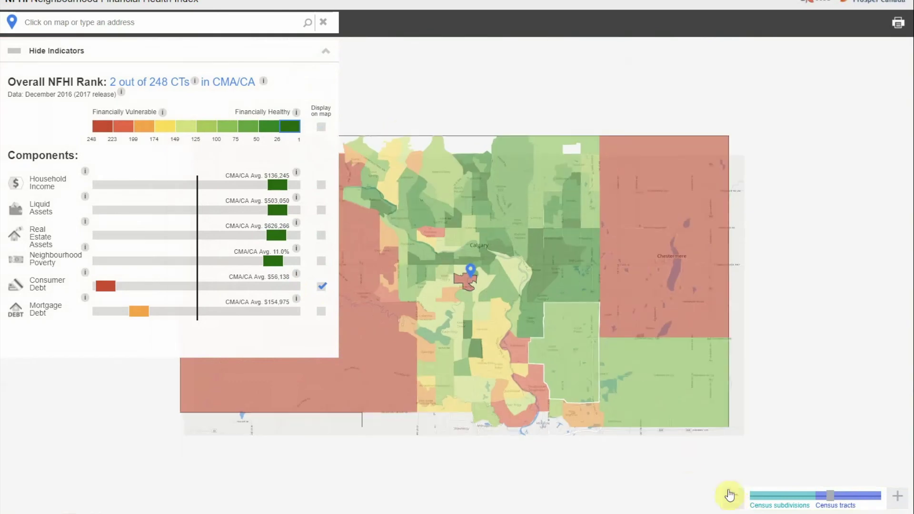
Switch the map colouring to Real Estate Assets, then to Liquid Assets, and zoom out further.
{"action": "left_click", "coordinate": [323, 237]}
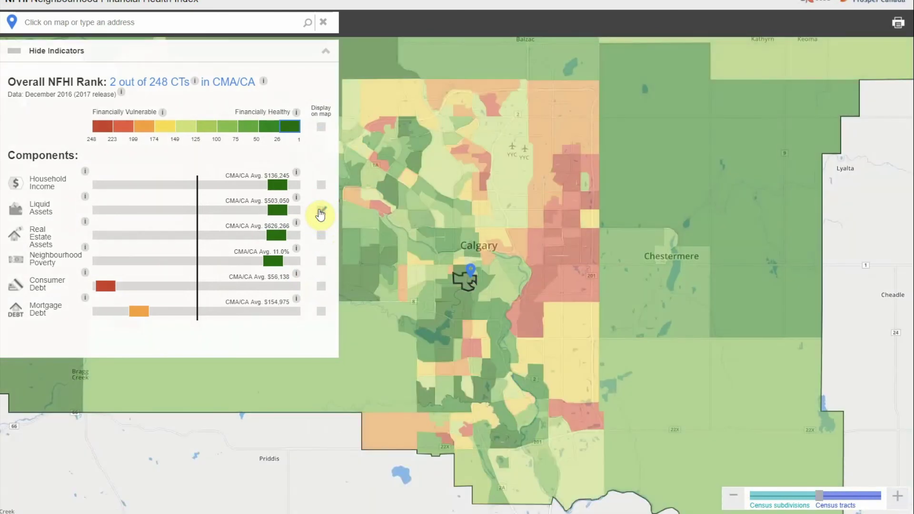
{"action": "left_click", "coordinate": [321, 211]}
{"action": "left_click", "coordinate": [733, 496]}
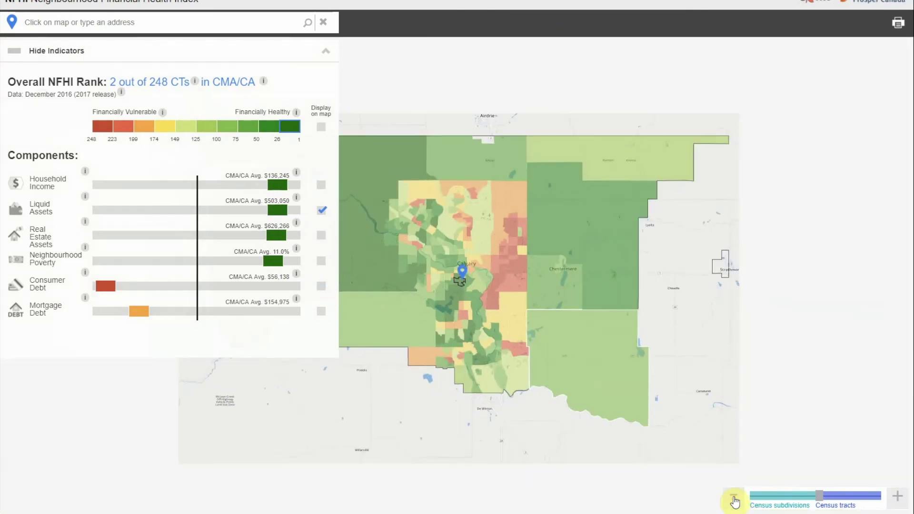
Zoom out four levels to western Canada's census subdivisions and check one subdivision's overall rank.
{"action": "left_click", "coordinate": [733, 497]}
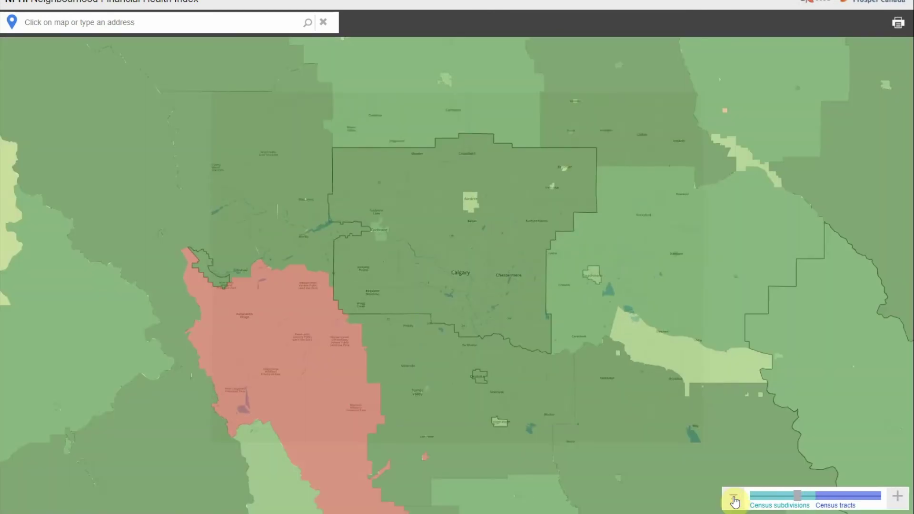
{"action": "left_click", "coordinate": [734, 498]}
{"action": "left_click", "coordinate": [733, 497]}
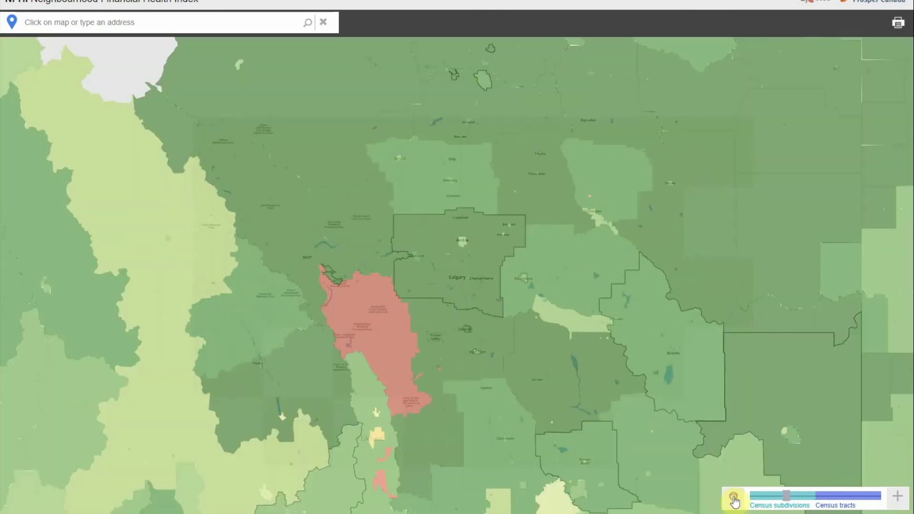
{"action": "left_click", "coordinate": [734, 497]}
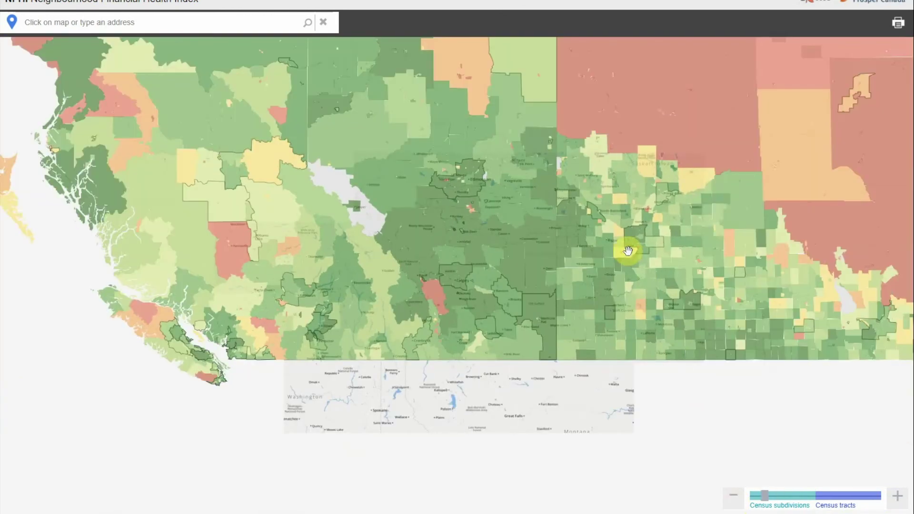
{"action": "left_click", "coordinate": [627, 249]}
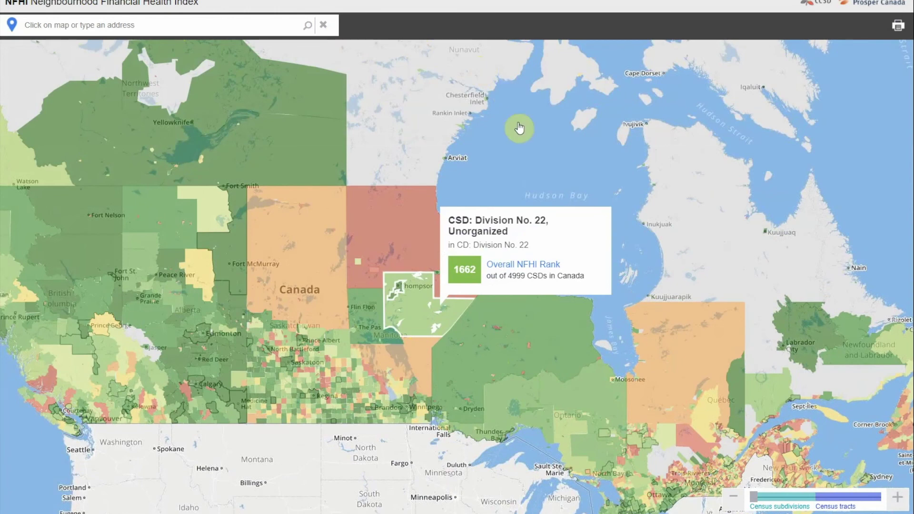
{"action": "left_click", "coordinate": [523, 142]}
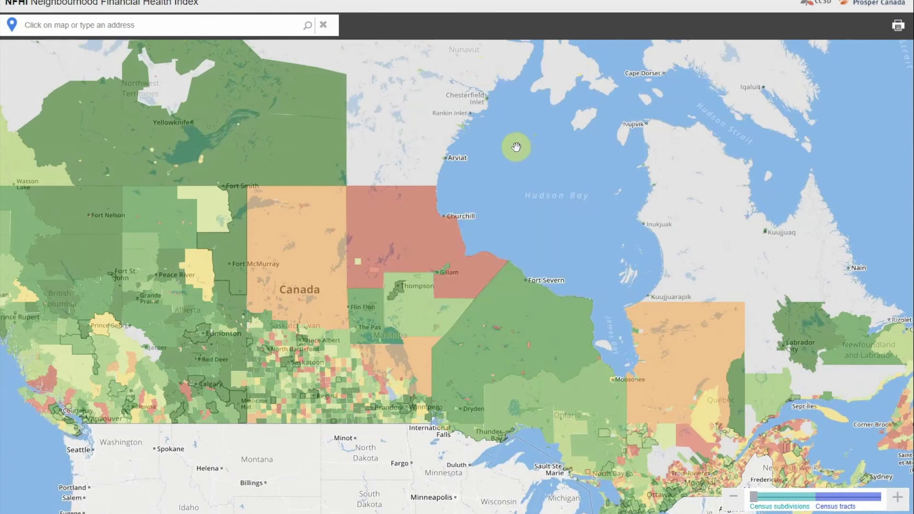
Search the address box for postal code G1B and jump to the Beauport, Quebec census tract.
{"action": "left_click", "coordinate": [203, 22]}
{"action": "type", "text": "G1B 0H7"}
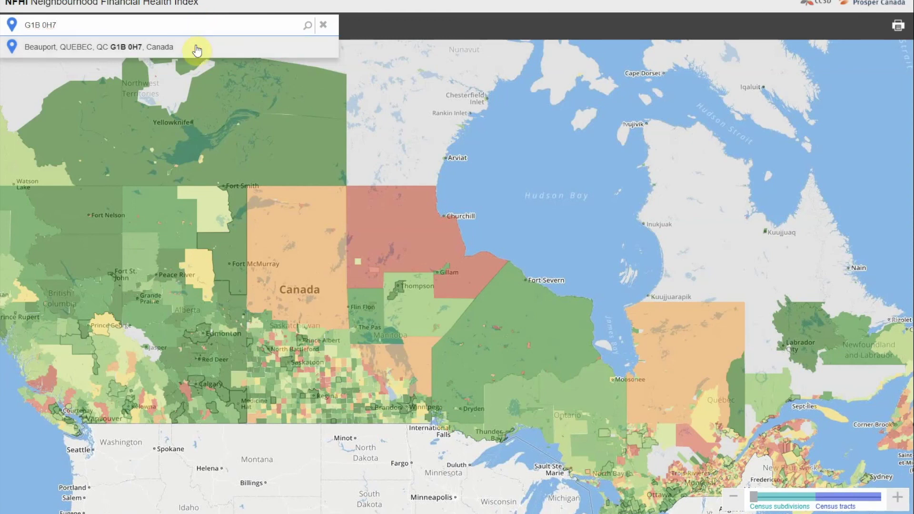
{"action": "left_click", "coordinate": [196, 47]}
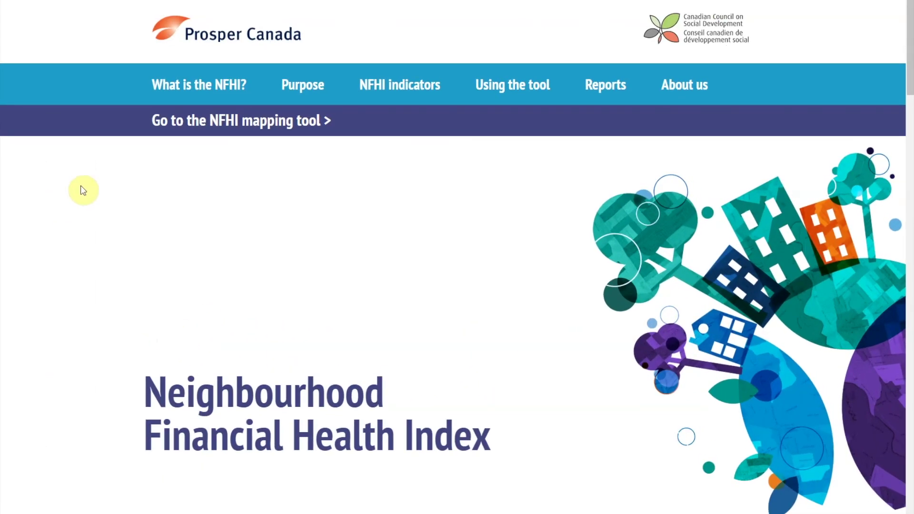
Scroll the NFHI site down to the contact and About Us sections, briefly highlighting the FAQ line.
{"action": "scroll", "coordinate": [83, 191], "scroll_direction": "down", "scroll_amount": 15}
{"action": "scroll", "coordinate": [84, 191], "scroll_direction": "down", "scroll_amount": 20}
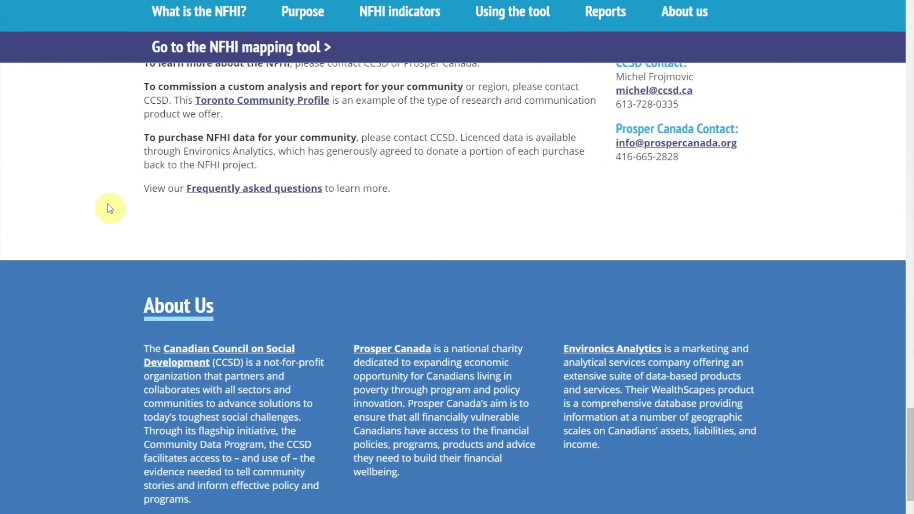
{"action": "left_click_drag", "start_coordinate": [143, 195], "coordinate": [402, 194]}
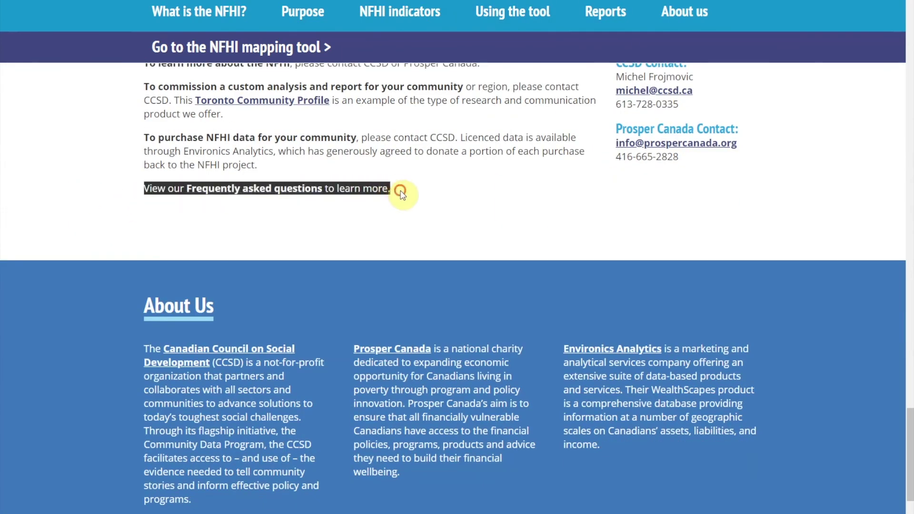
{"action": "left_click", "coordinate": [401, 197]}
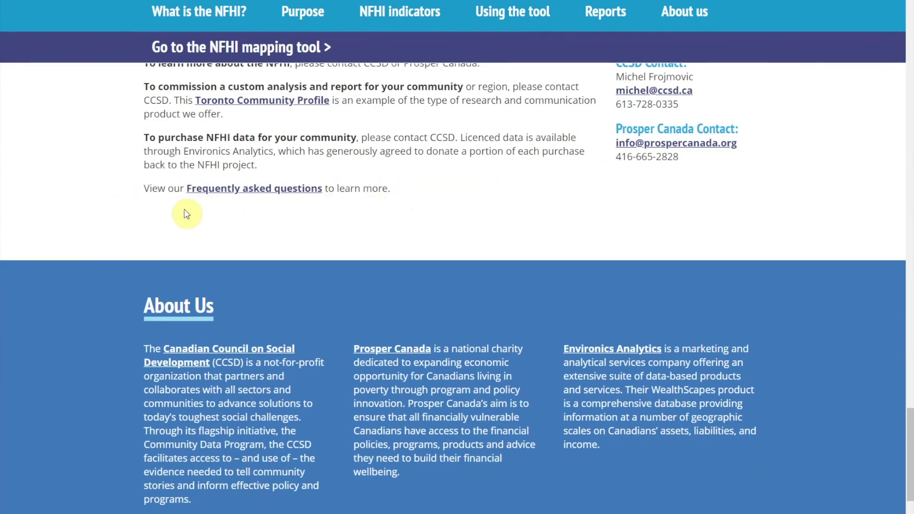